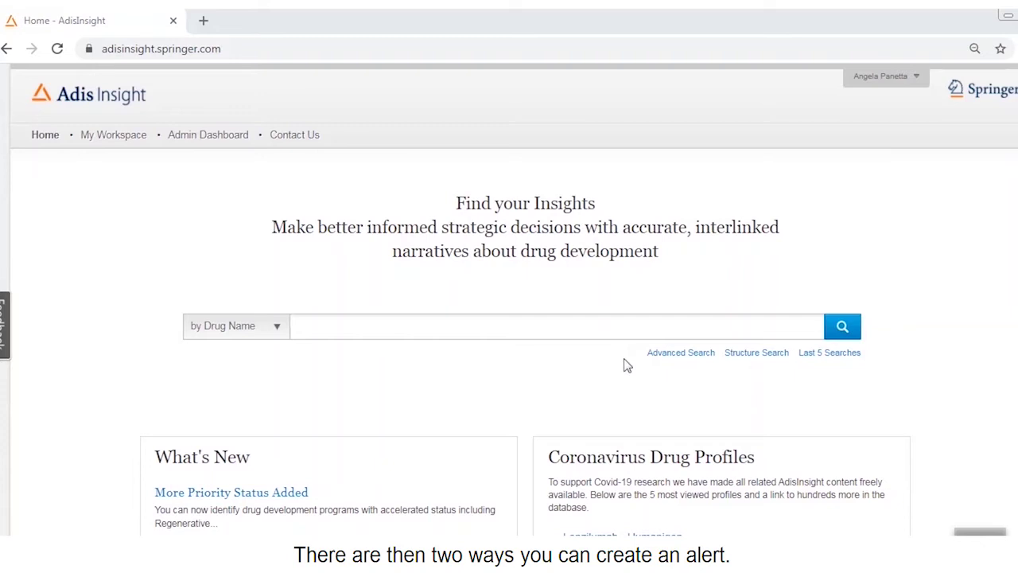
- Start an Advanced Search query with Indication 'Neurogenic pain'
{"action": "left_click", "coordinate": [680, 355]}
{"action": "scroll", "coordinate": [684, 359], "scroll_direction": "down", "scroll_amount": 1}
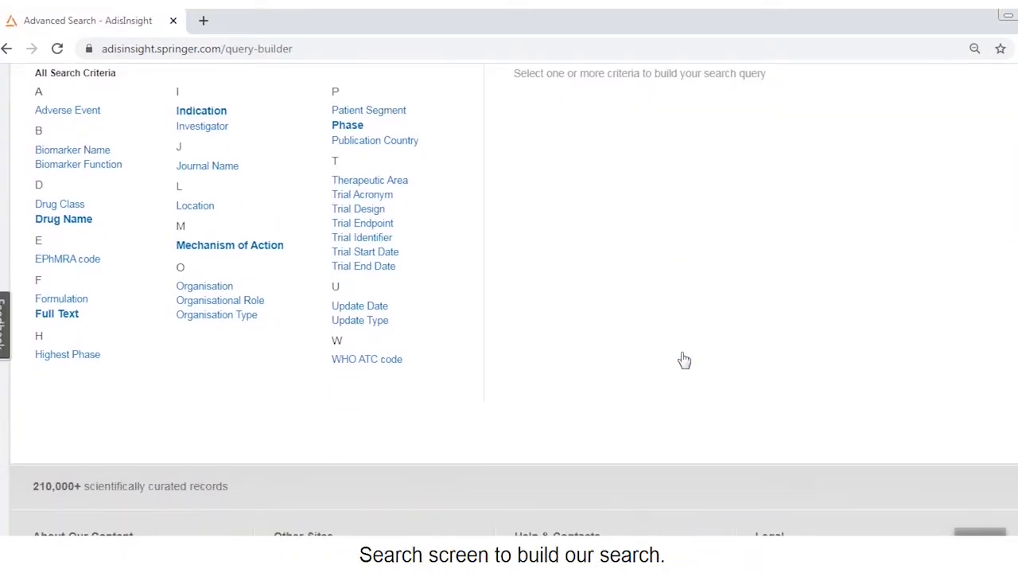
{"action": "scroll", "coordinate": [529, 310], "scroll_direction": "up", "scroll_amount": 2}
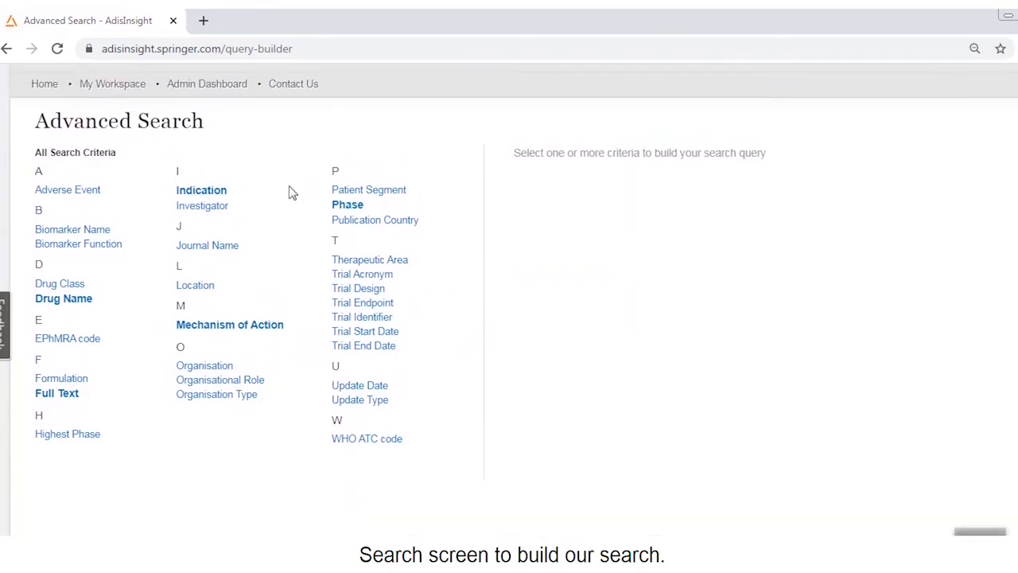
{"action": "left_click", "coordinate": [202, 191]}
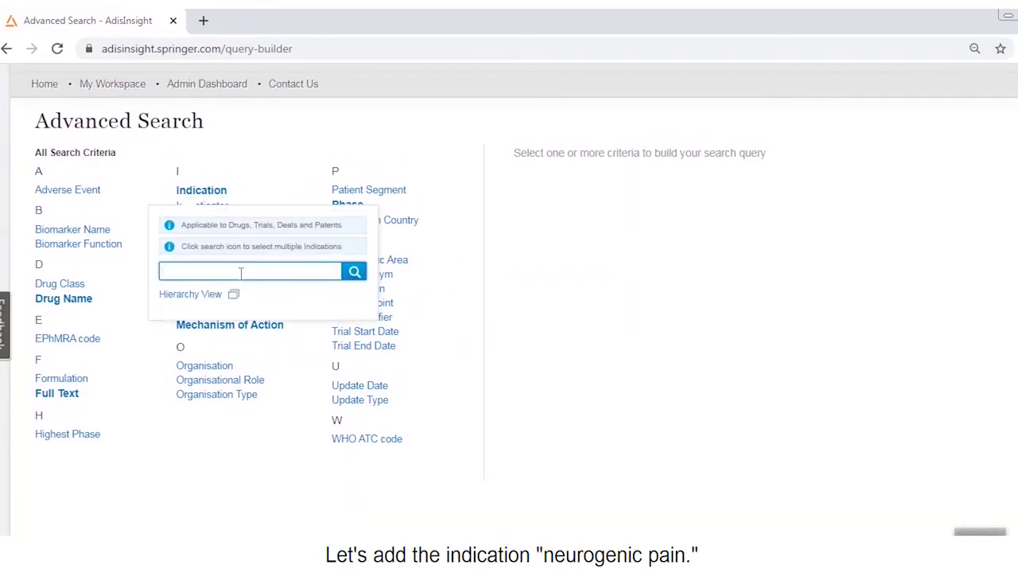
{"action": "type", "text": "Neurogenic pain"}
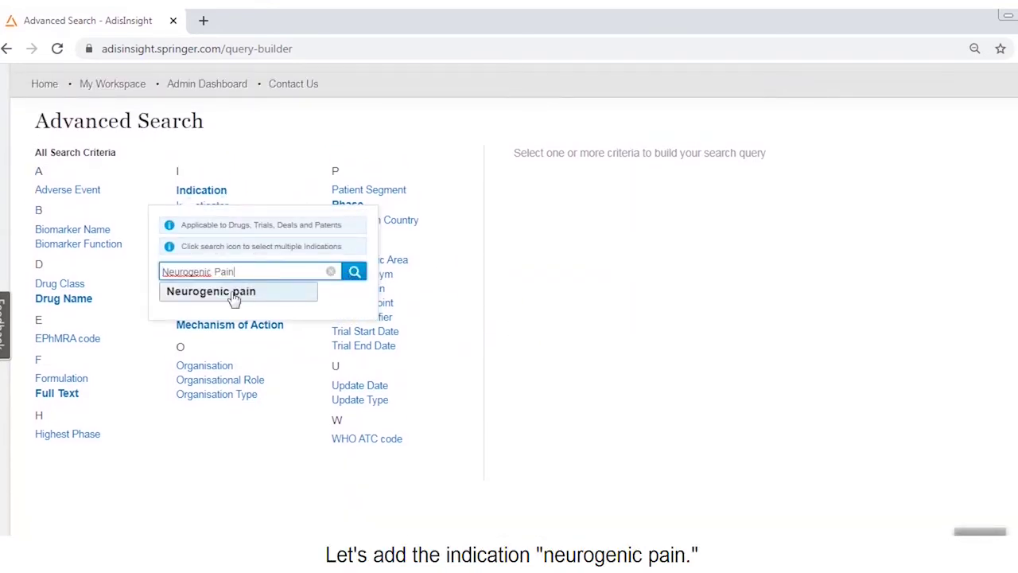
{"action": "left_click", "coordinate": [234, 295]}
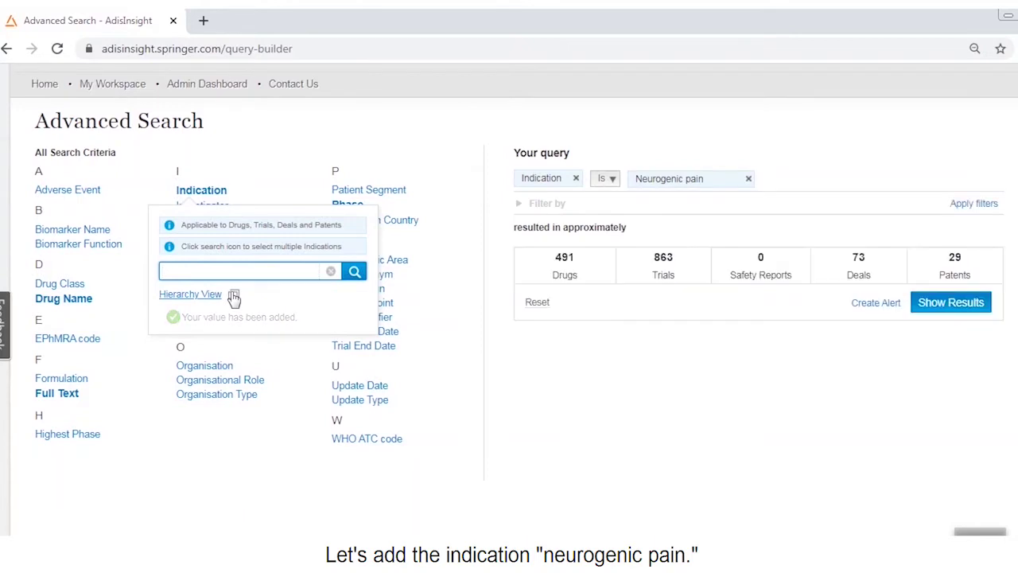
{"action": "left_click", "coordinate": [438, 239]}
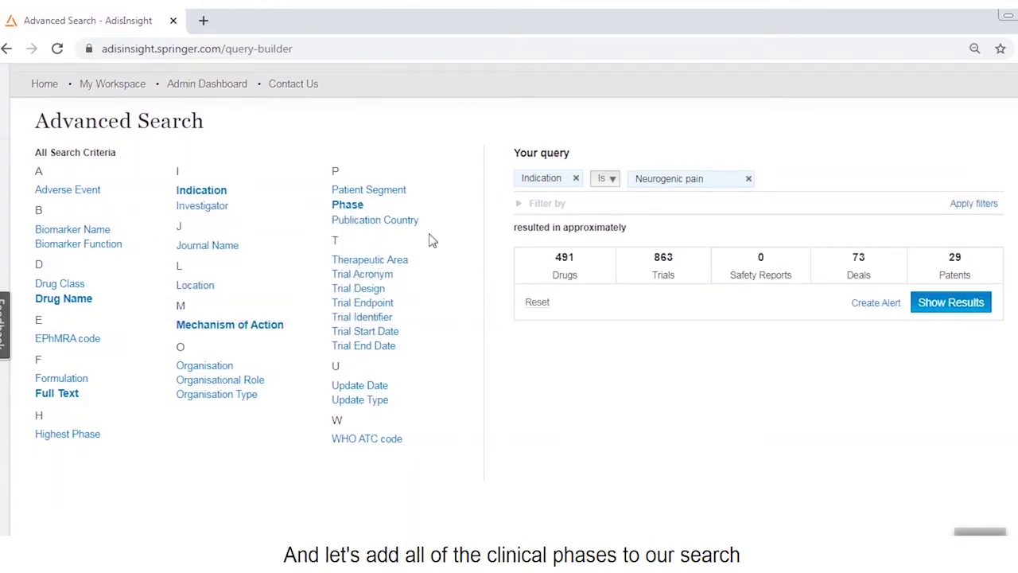
- Add a Phase criterion covering every clinical phase to the query
{"action": "left_click", "coordinate": [342, 207]}
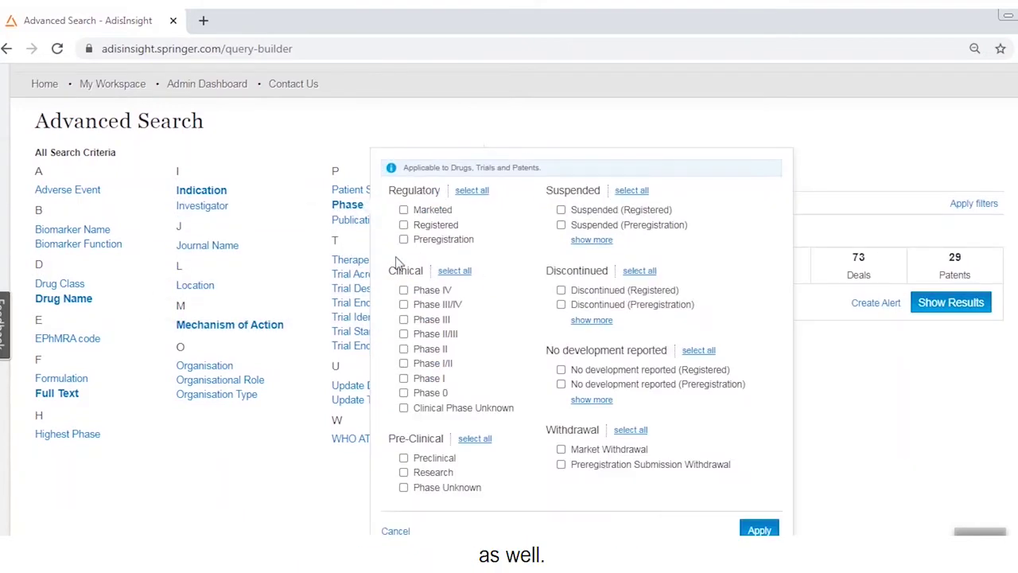
{"action": "left_click", "coordinate": [464, 271]}
{"action": "left_click", "coordinate": [755, 528]}
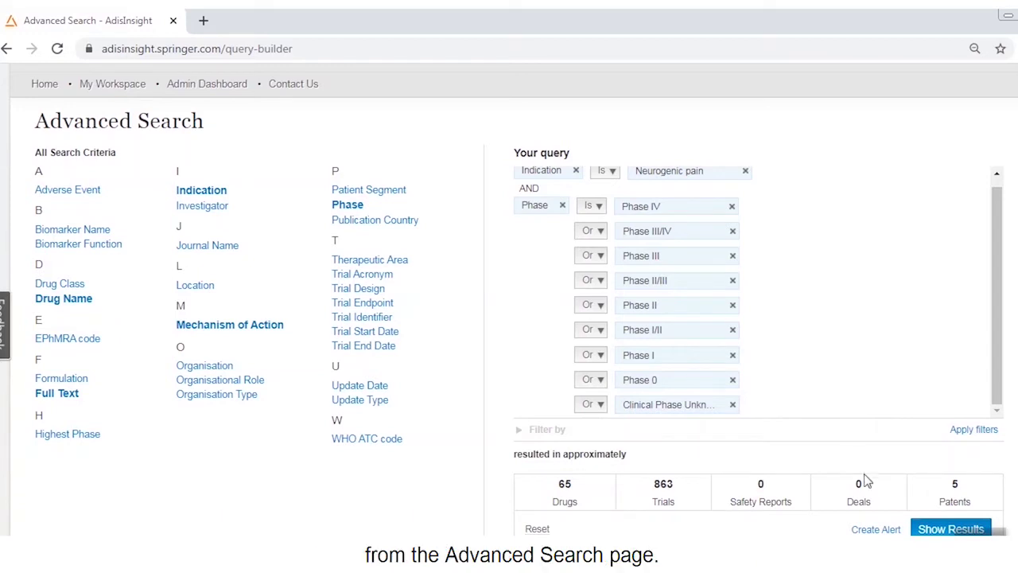
- Create an alert for the search named 'Email Alert'
{"action": "left_click", "coordinate": [885, 530]}
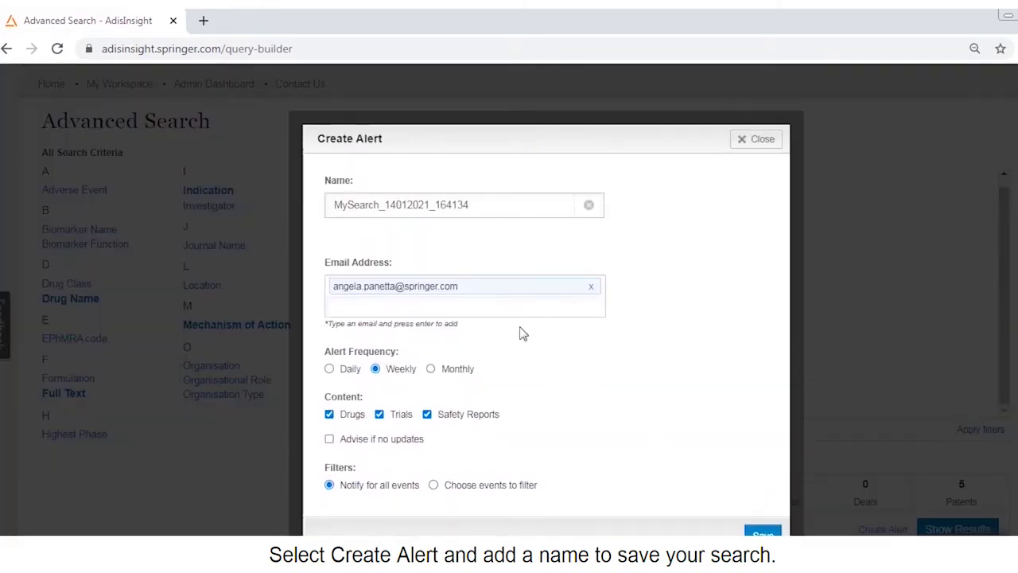
{"action": "left_click_drag", "start_coordinate": [474, 207], "coordinate": [292, 210]}
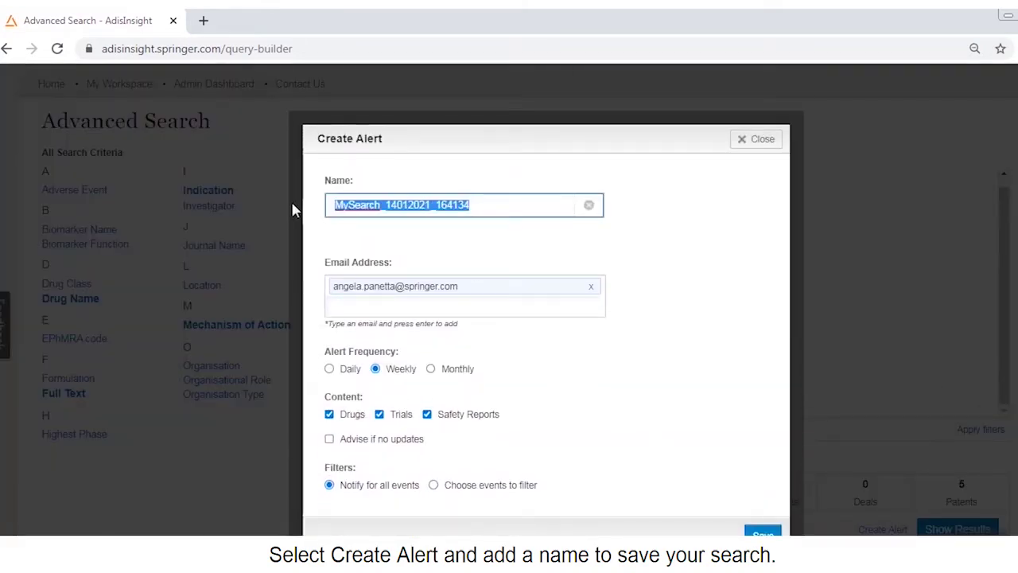
{"action": "type", "text": "Email Alert"}
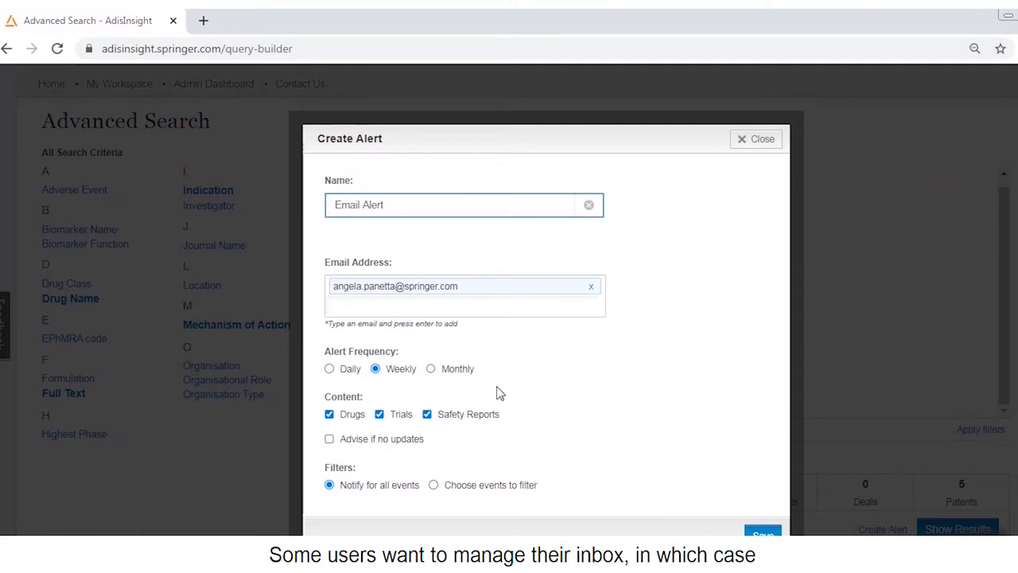
- Limit the alert to phase changes to Marketed or Registered and save it
{"action": "left_click", "coordinate": [433, 485]}
{"action": "scroll", "coordinate": [433, 487], "scroll_direction": "down", "scroll_amount": 3}
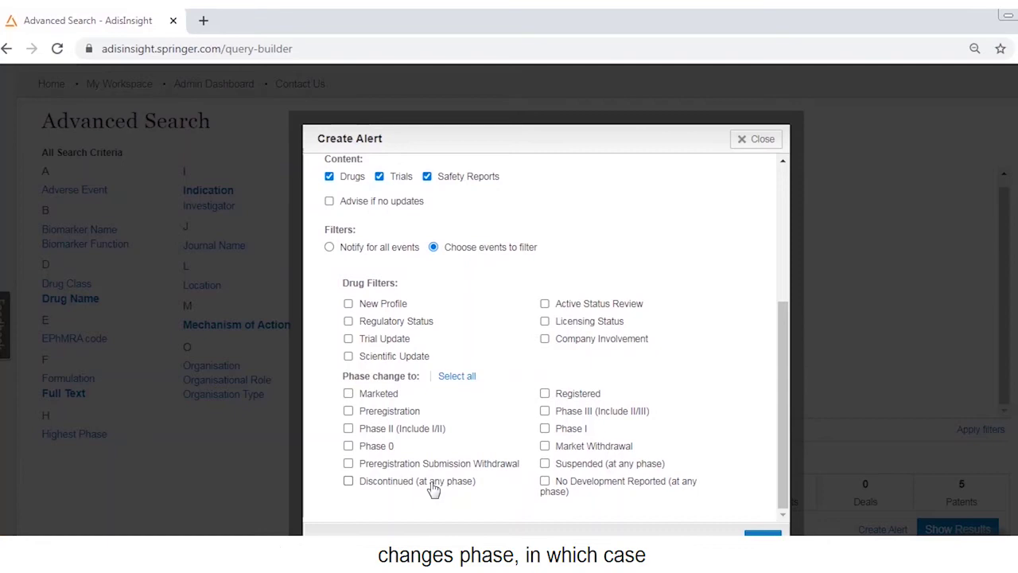
{"action": "left_click", "coordinate": [349, 393]}
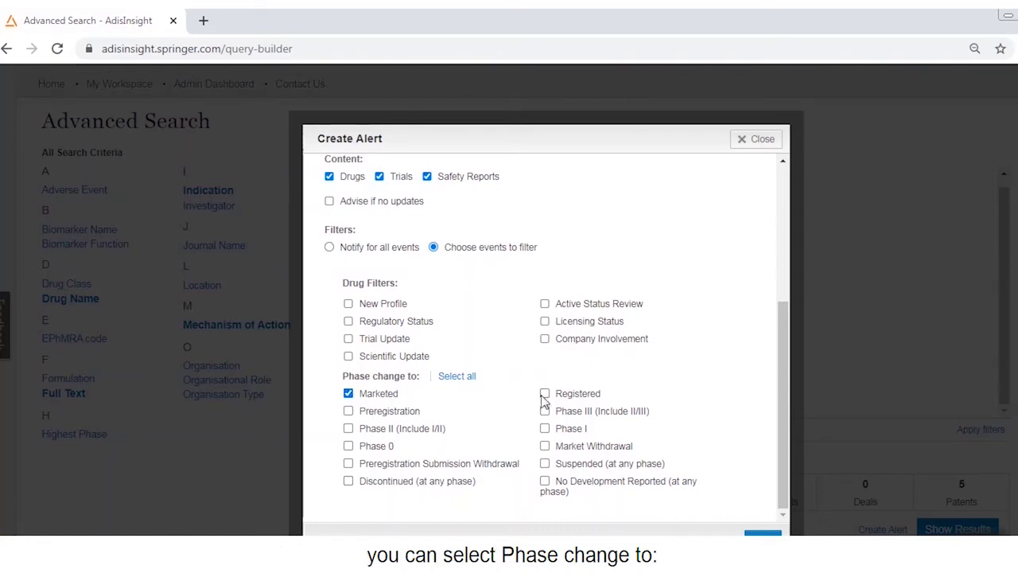
{"action": "left_click", "coordinate": [545, 393]}
{"action": "left_click", "coordinate": [740, 533]}
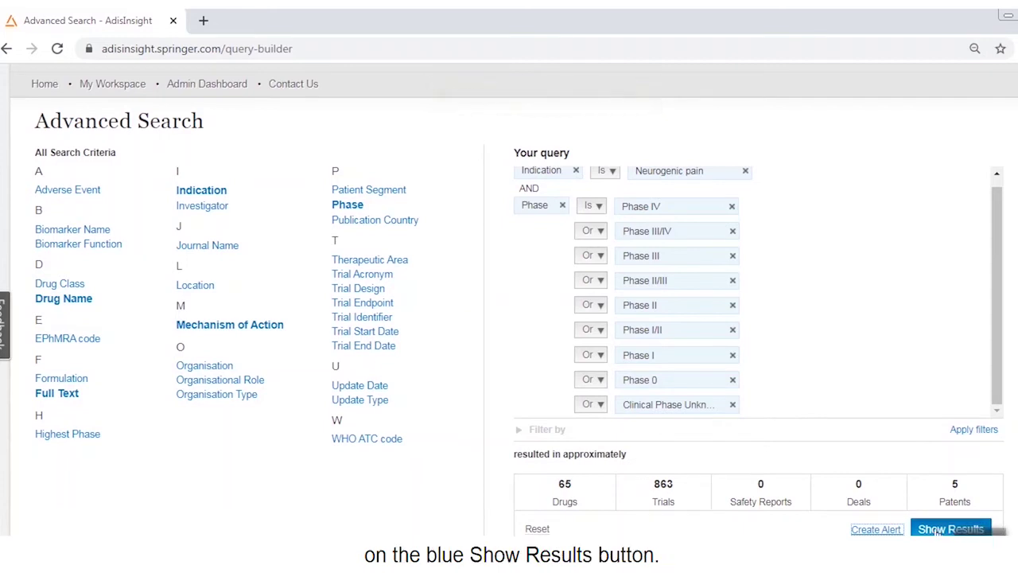
- Show the 65 drug results for the neurogenic pain query
{"action": "left_click", "coordinate": [938, 530]}
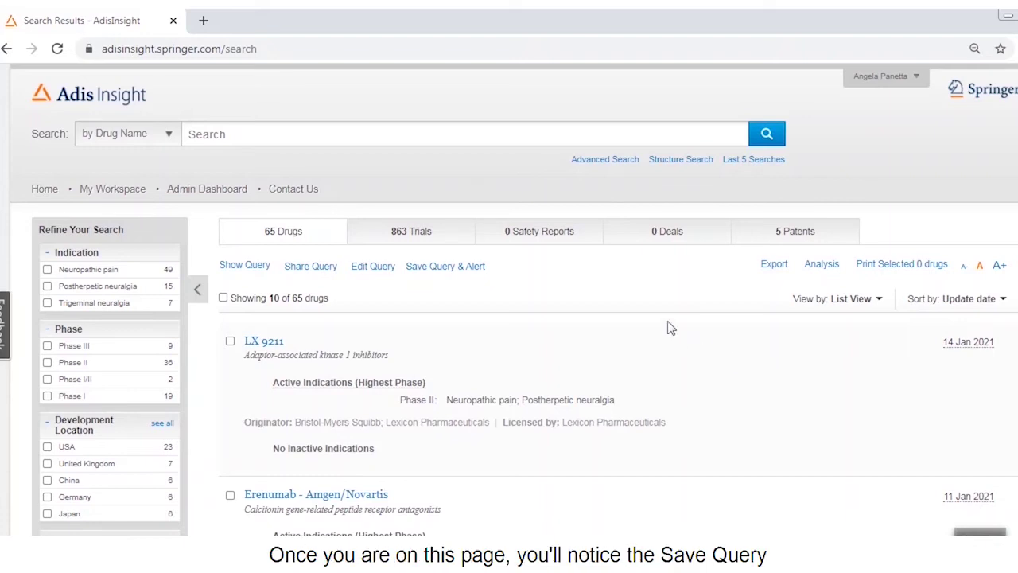
- Save the query from the results page as 'Email Alert 2' with an email alert
{"action": "left_click", "coordinate": [454, 275]}
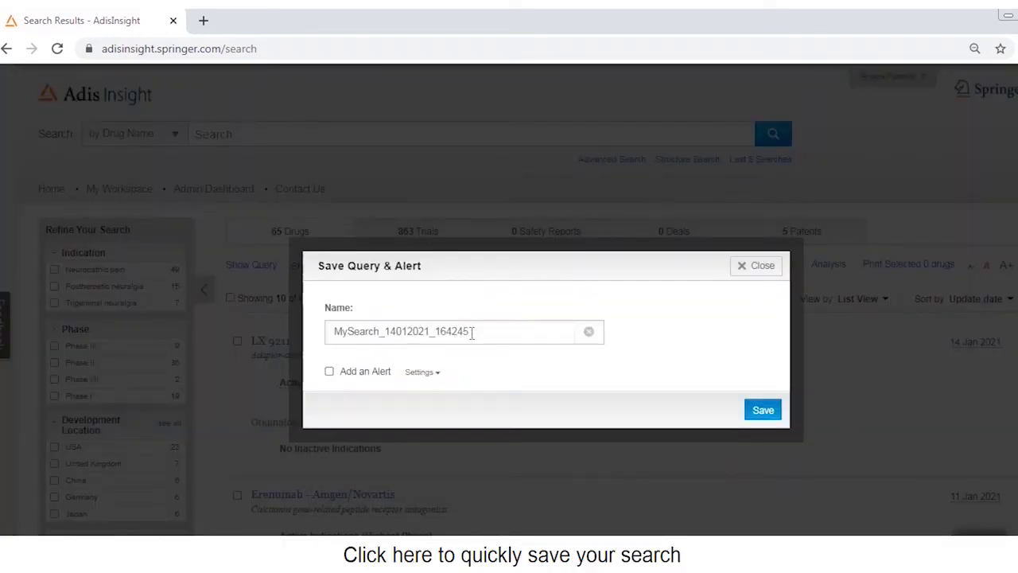
{"action": "left_click_drag", "start_coordinate": [471, 333], "coordinate": [301, 358]}
{"action": "type", "text": "Em"}
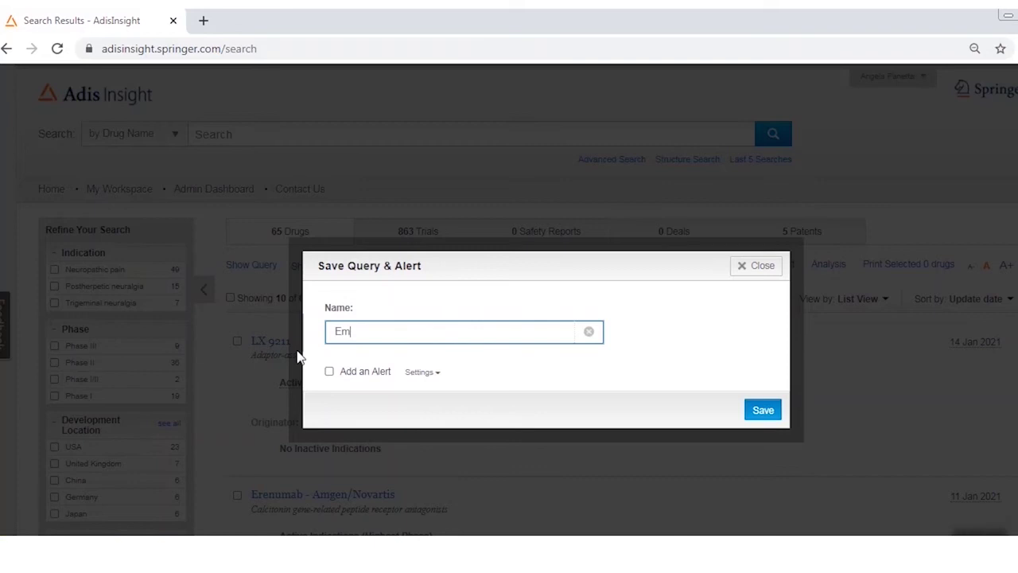
{"action": "type", "text": "ail Alert 2"}
{"action": "left_click", "coordinate": [328, 370]}
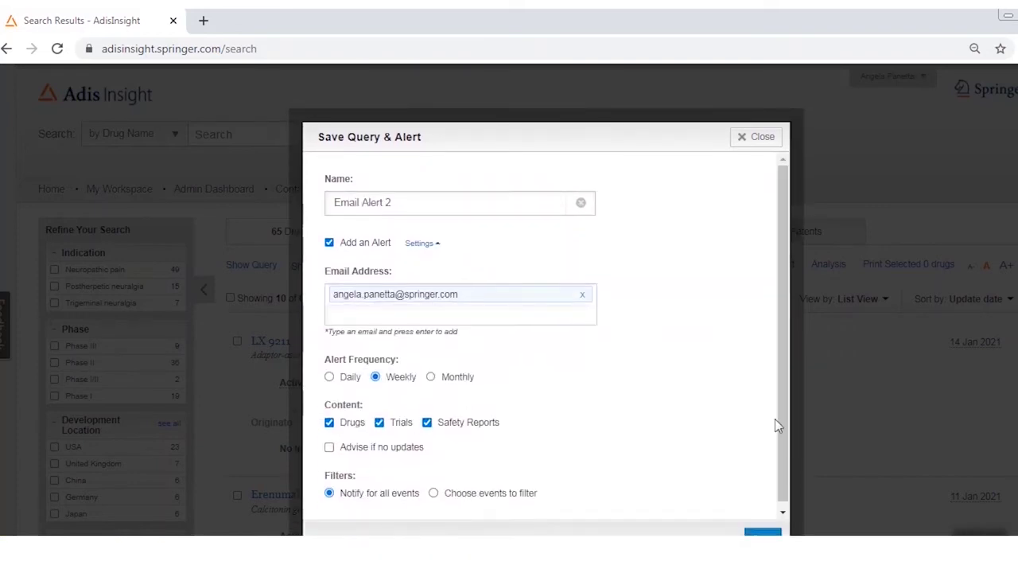
{"action": "left_click", "coordinate": [762, 531]}
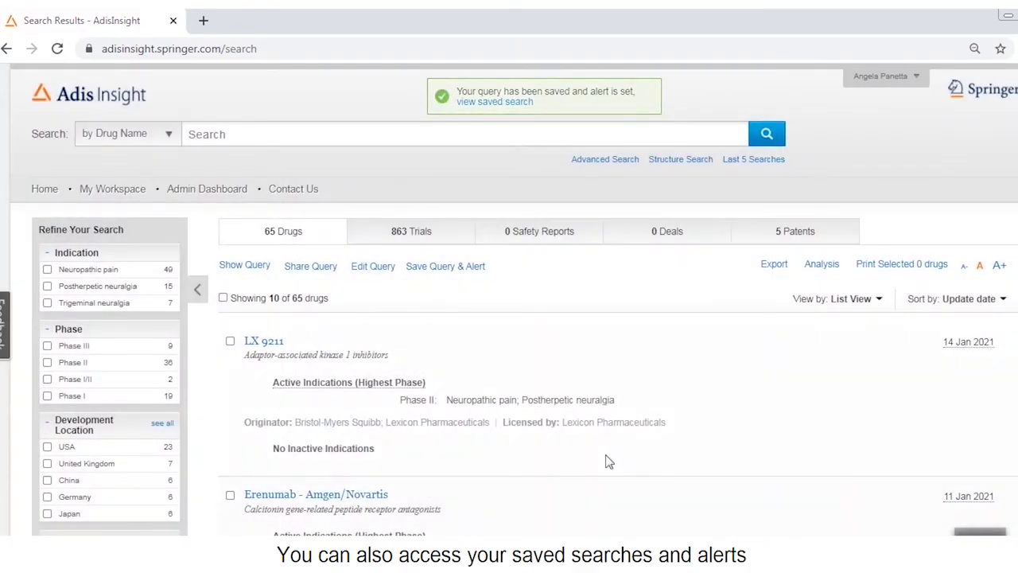
- Open My Workspace's Saved Searches and expand Email Alert's neurogenic pain query
{"action": "left_click", "coordinate": [135, 194]}
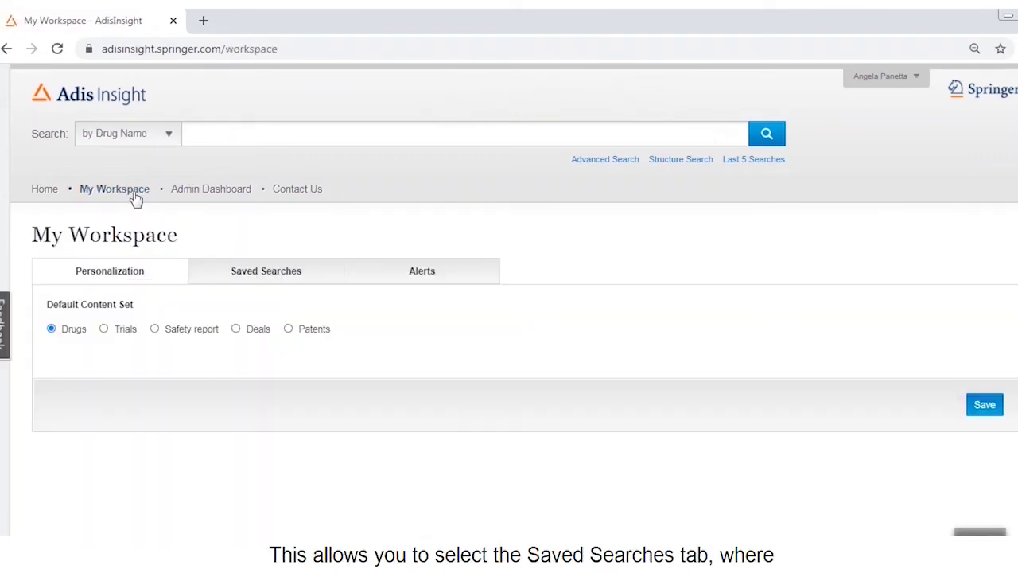
{"action": "left_click", "coordinate": [291, 276]}
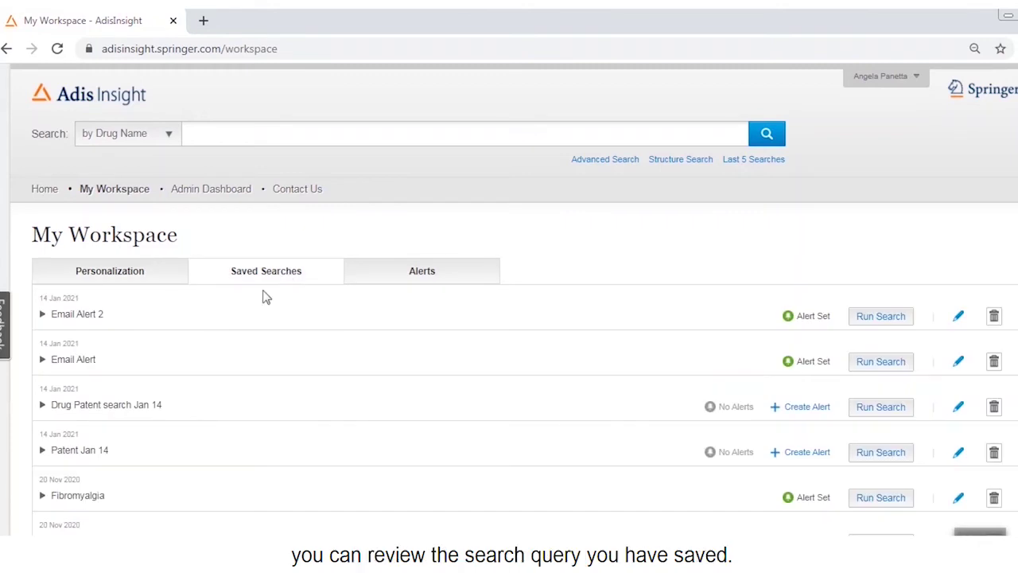
{"action": "left_click", "coordinate": [57, 368]}
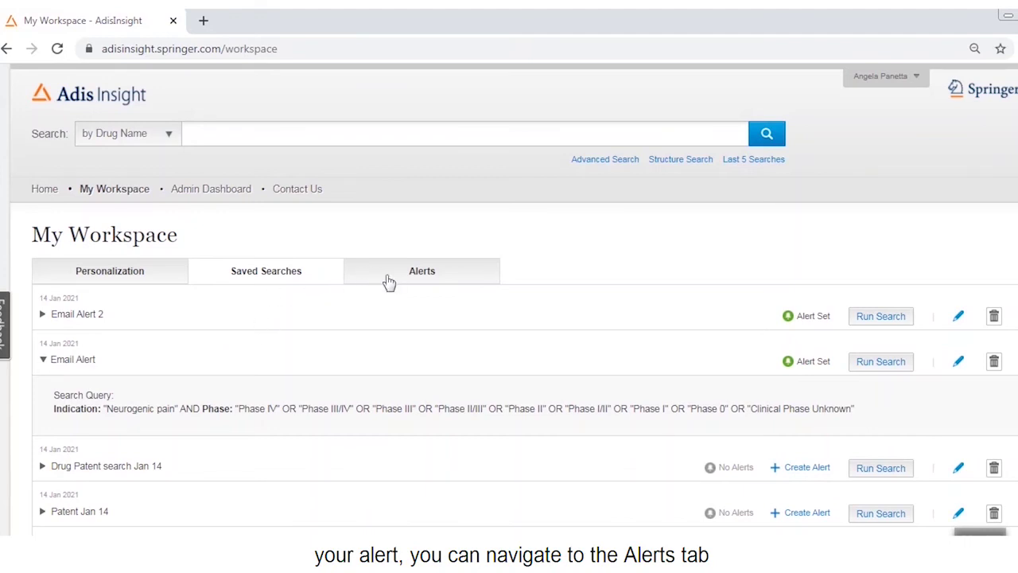
- Change Email Alert_Alert to notify for all events and update it
{"action": "left_click", "coordinate": [389, 280]}
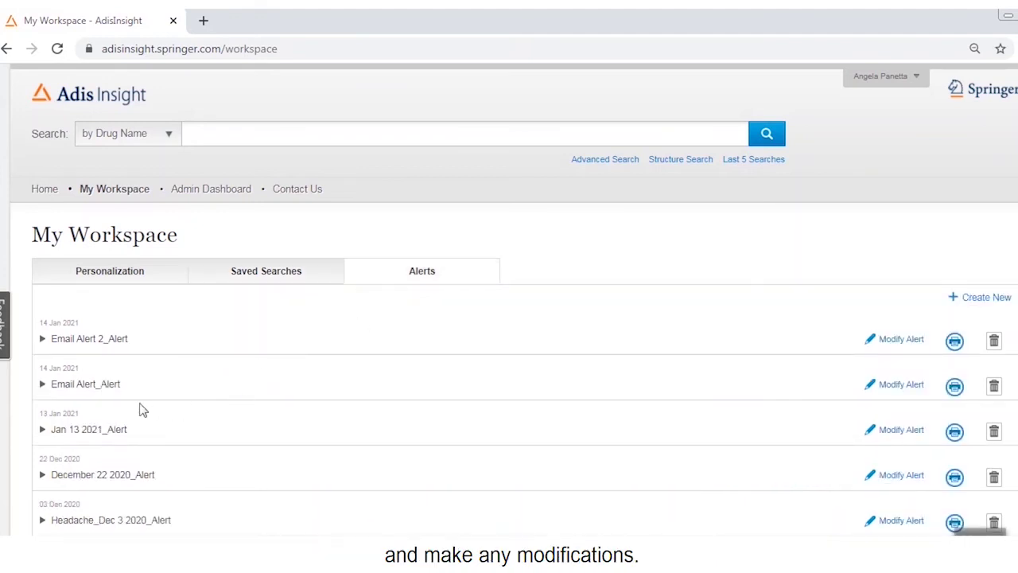
{"action": "left_click", "coordinate": [100, 389]}
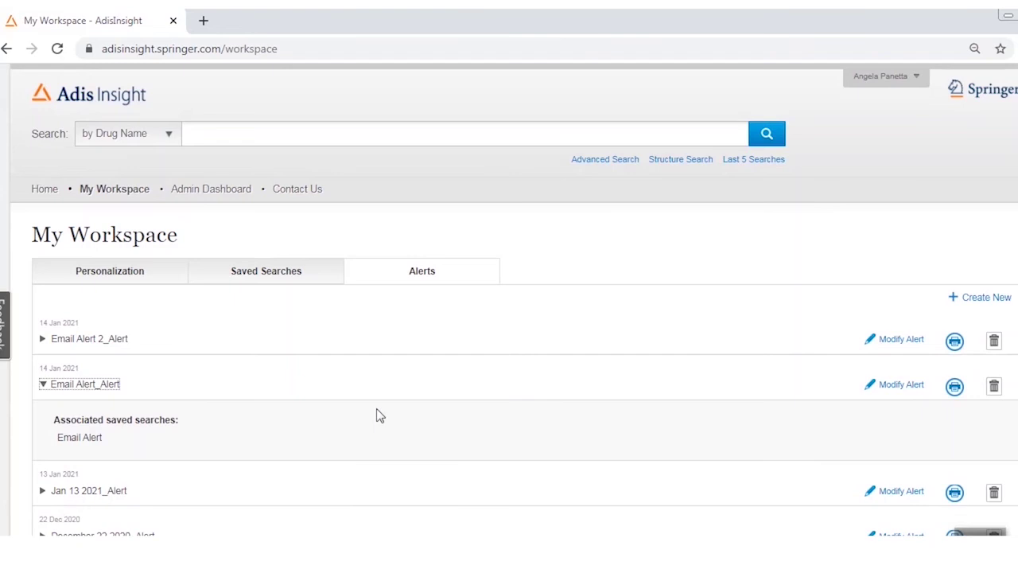
{"action": "left_click", "coordinate": [898, 389]}
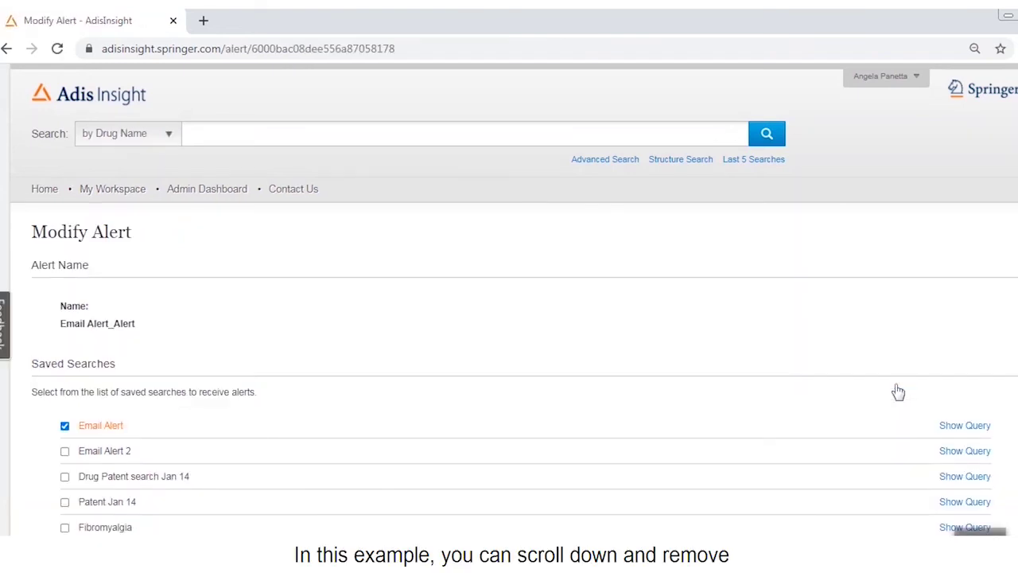
{"action": "scroll", "coordinate": [897, 391], "scroll_direction": "down", "scroll_amount": 1}
{"action": "scroll", "coordinate": [897, 398], "scroll_direction": "down", "scroll_amount": 6}
{"action": "scroll", "coordinate": [890, 405], "scroll_direction": "down", "scroll_amount": 6}
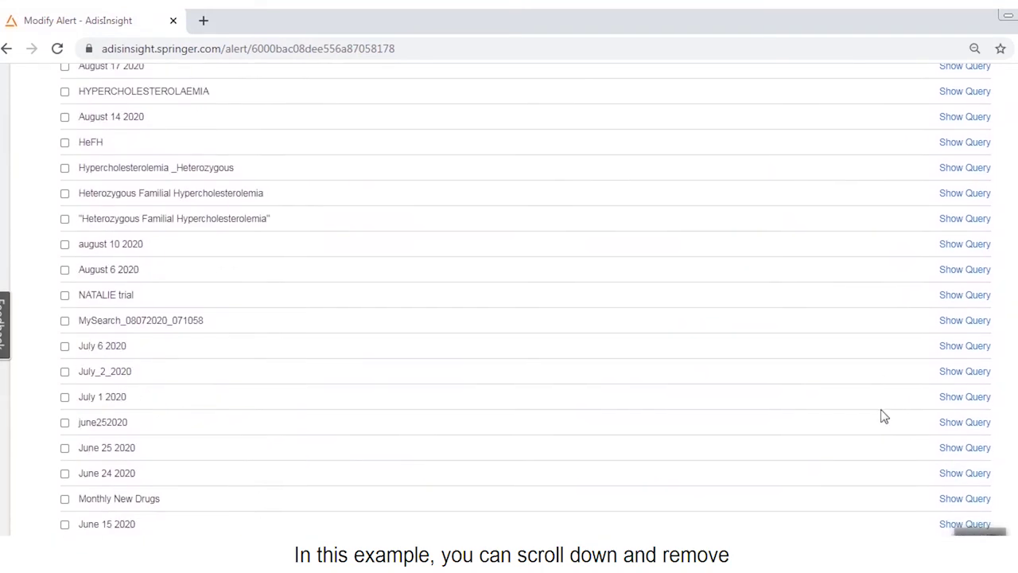
{"action": "scroll", "coordinate": [879, 414], "scroll_direction": "down", "scroll_amount": 4}
{"action": "scroll", "coordinate": [869, 417], "scroll_direction": "down", "scroll_amount": 3}
{"action": "scroll", "coordinate": [863, 416], "scroll_direction": "down", "scroll_amount": 6}
{"action": "scroll", "coordinate": [859, 412], "scroll_direction": "down", "scroll_amount": 6}
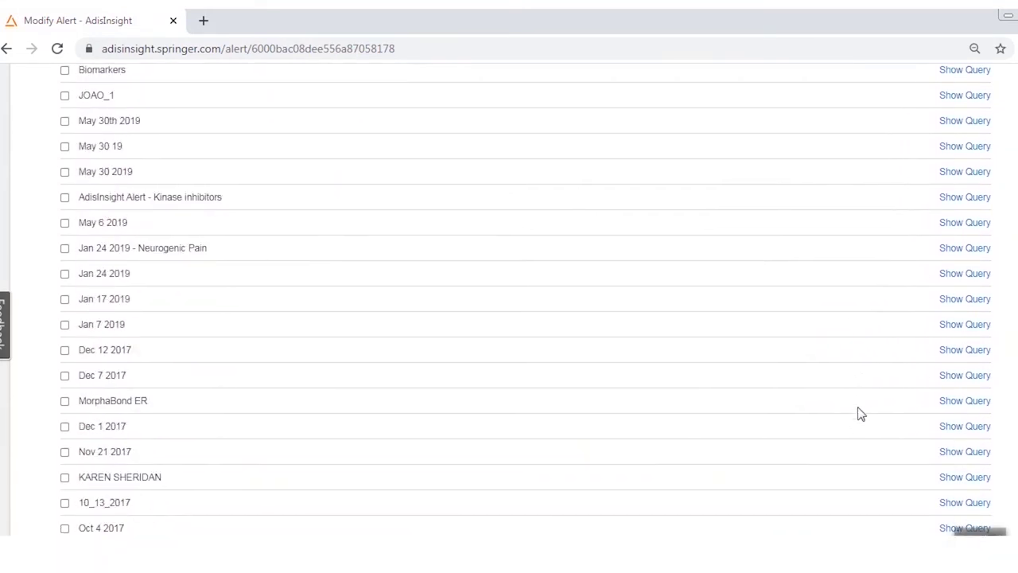
{"action": "scroll", "coordinate": [860, 414], "scroll_direction": "down", "scroll_amount": 6}
{"action": "scroll", "coordinate": [859, 414], "scroll_direction": "down", "scroll_amount": 8}
{"action": "scroll", "coordinate": [859, 413], "scroll_direction": "down", "scroll_amount": 2}
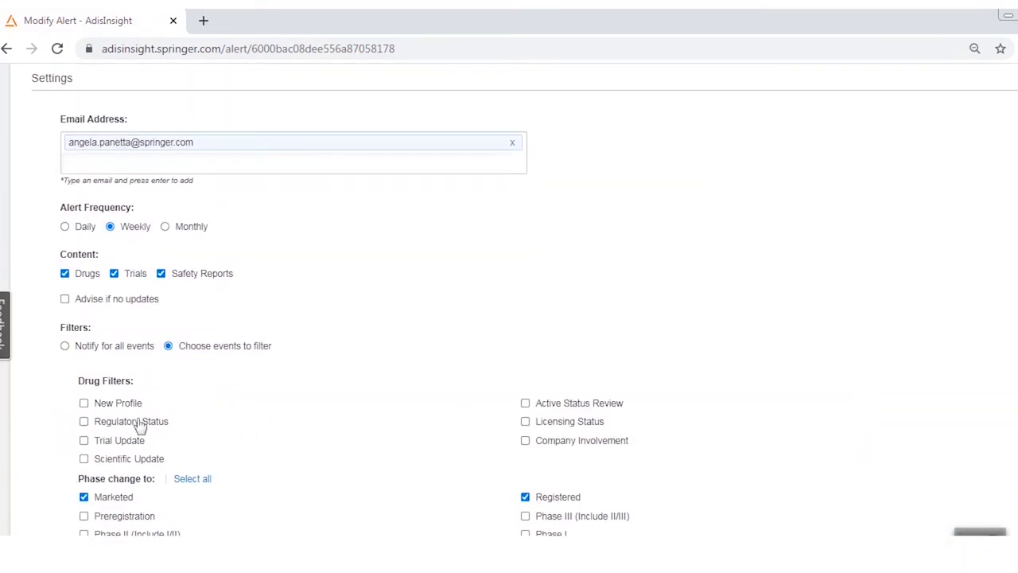
{"action": "left_click", "coordinate": [65, 346]}
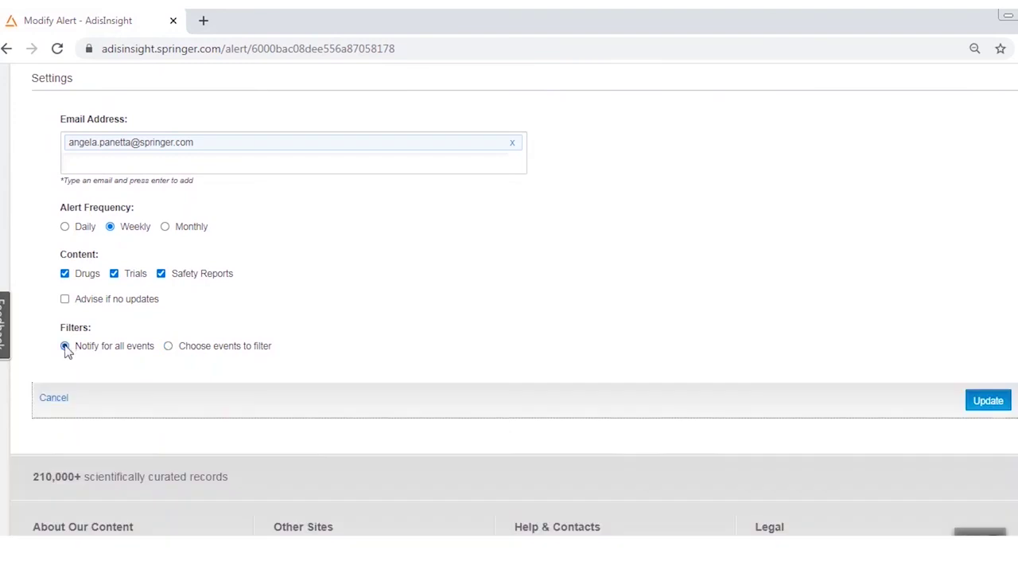
{"action": "left_click", "coordinate": [990, 402]}
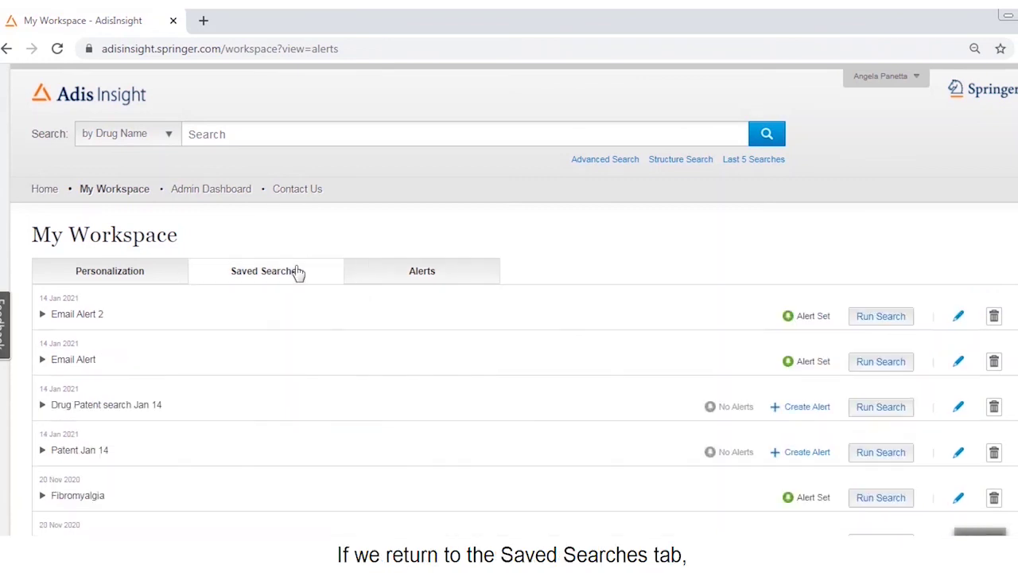
- Rerun the saved Email Alert search from Saved Searches
{"action": "left_click", "coordinate": [903, 363]}
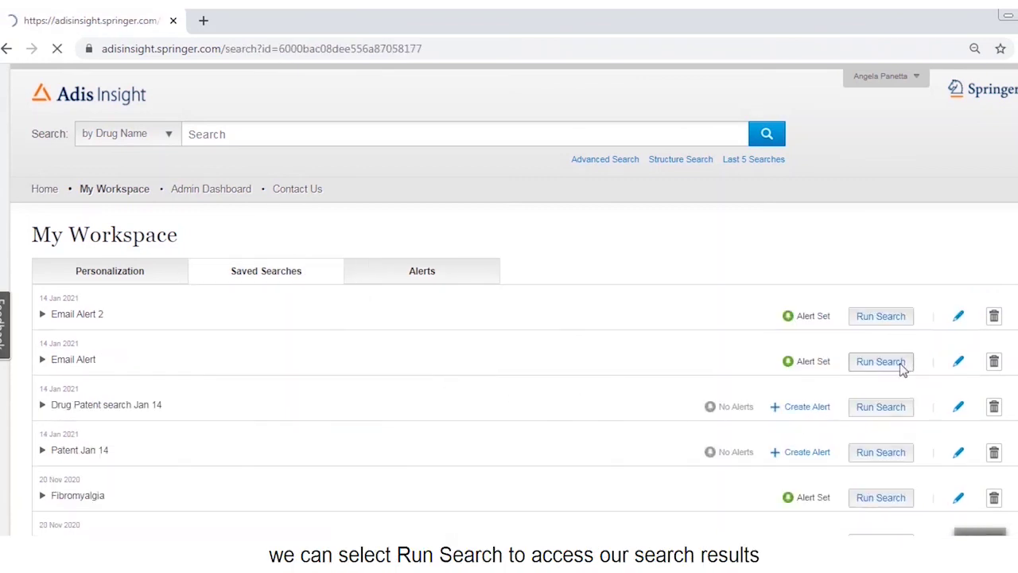